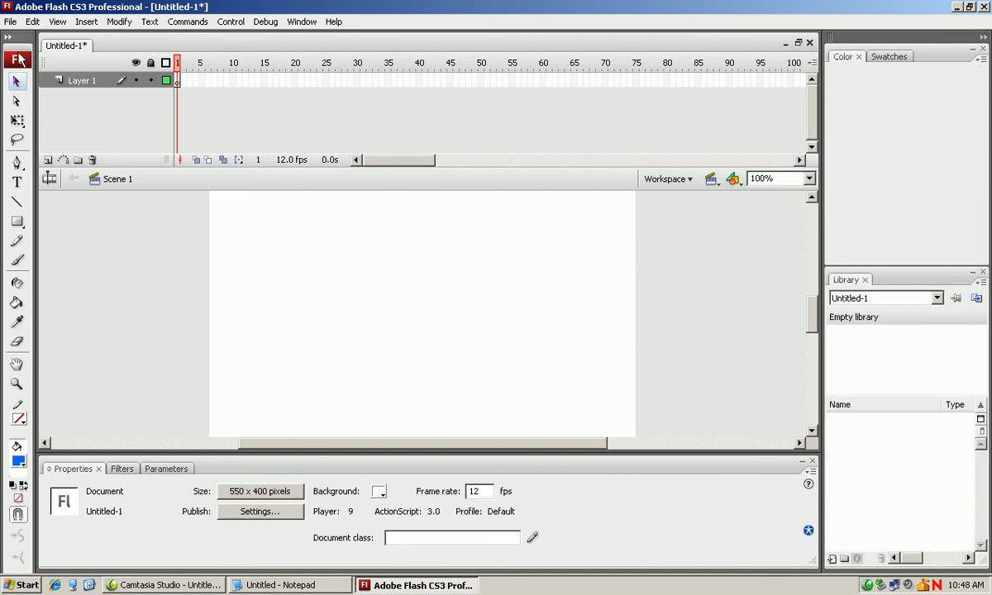
Draw a blue rectangle about 200 by 115 px in the stage's upper-left area, and select and deselect it with the Selection tool.
left_click(17, 223)
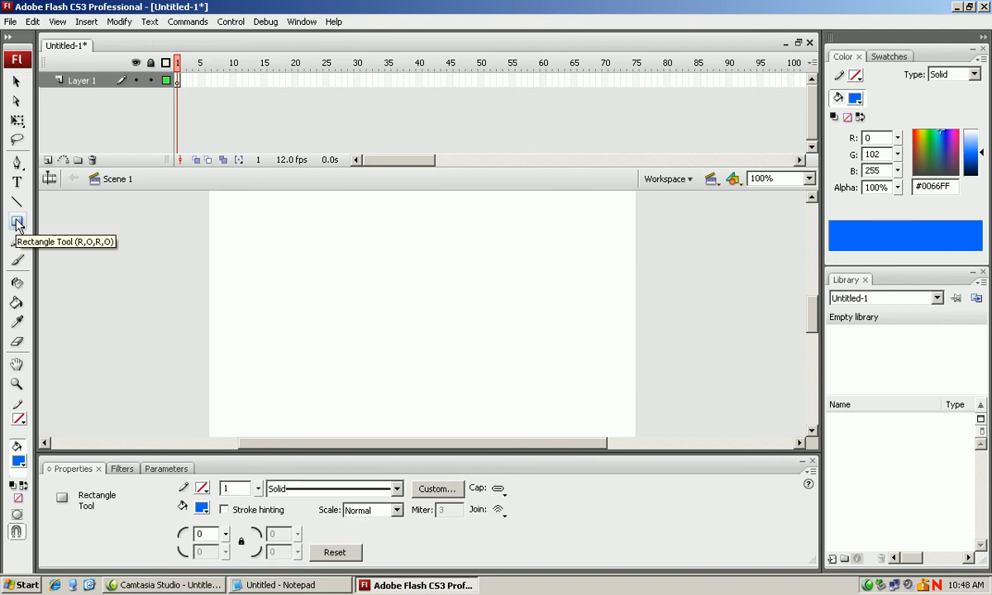
left_click_drag(230, 223, 384, 312)
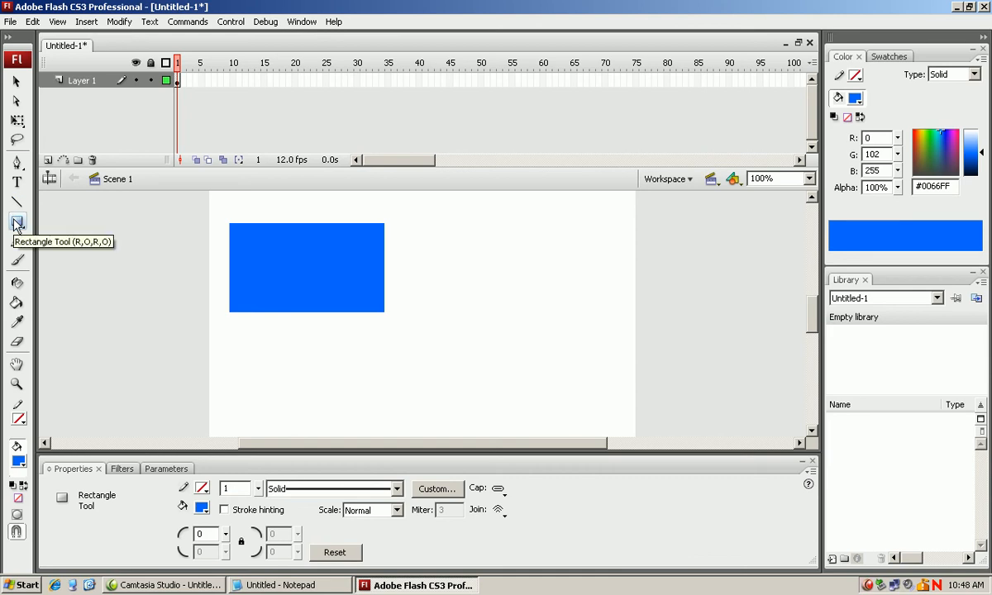
left_click(18, 83)
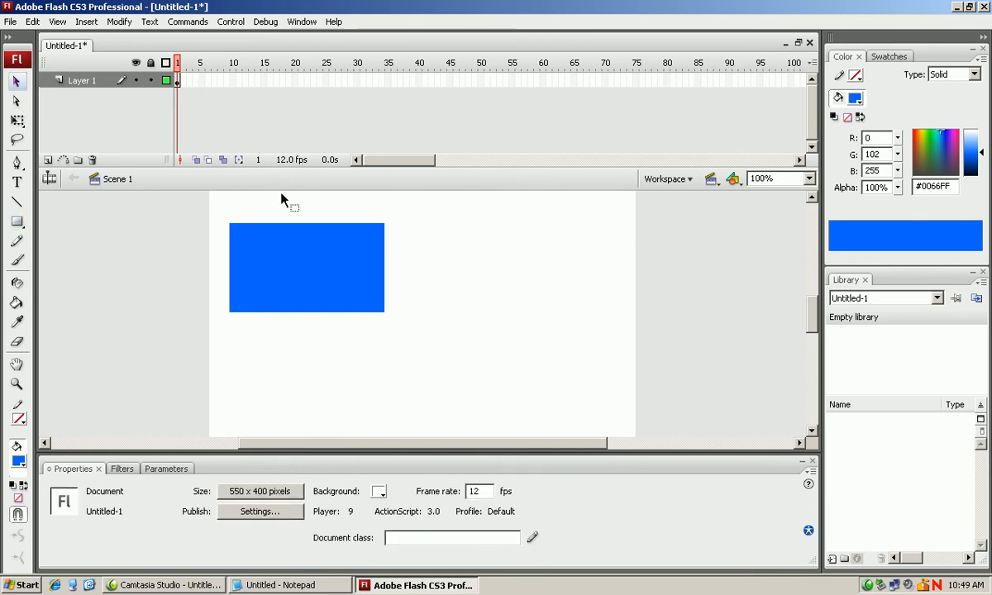
left_click(291, 236)
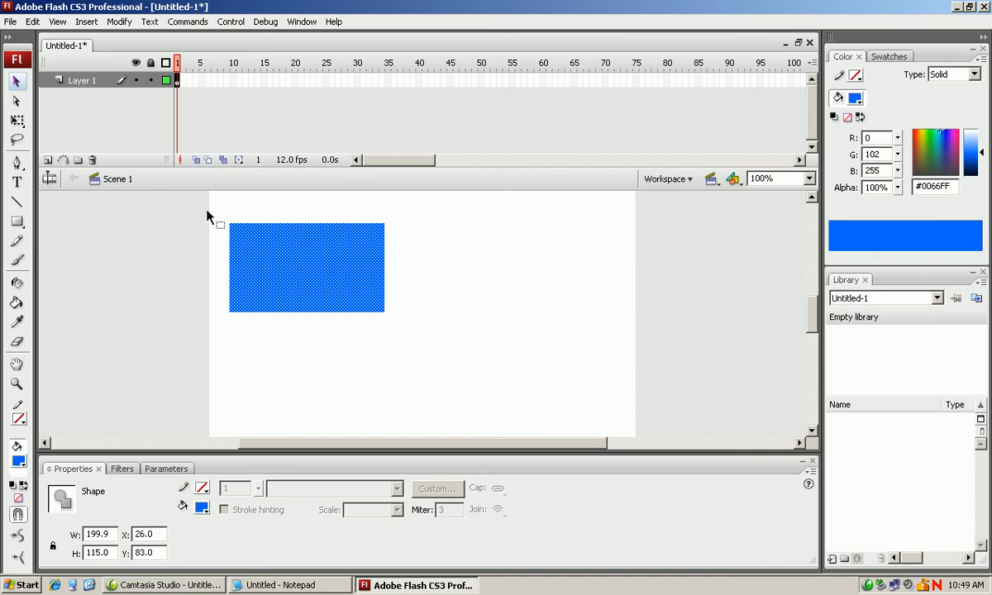
left_click(450, 263)
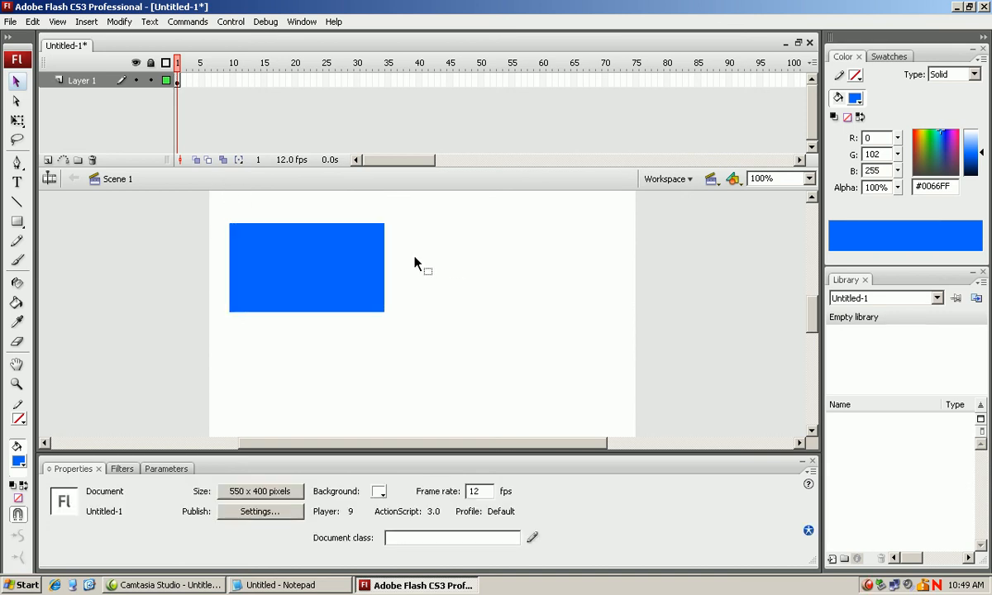
left_click(331, 267)
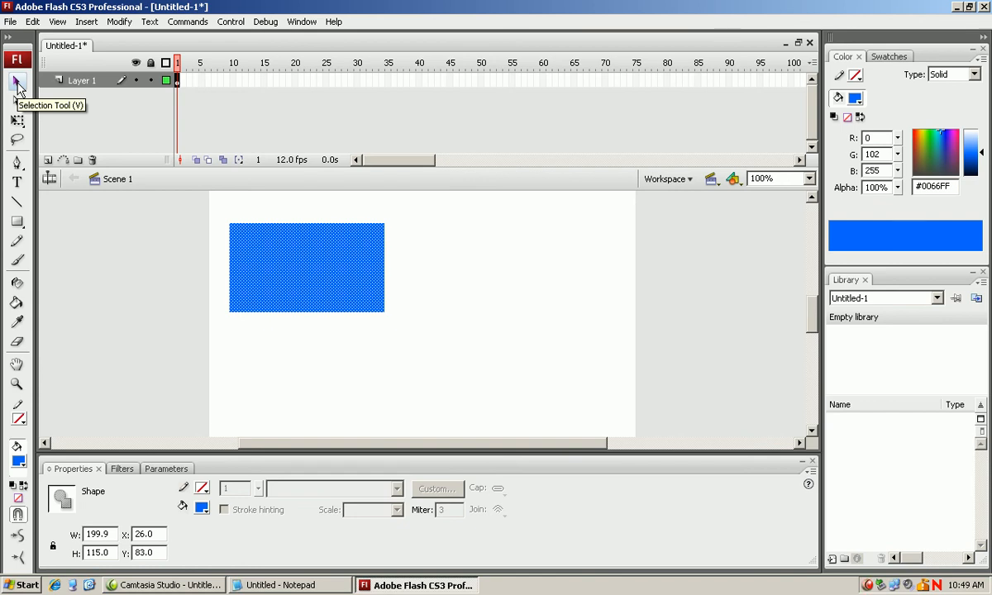
left_click(493, 264)
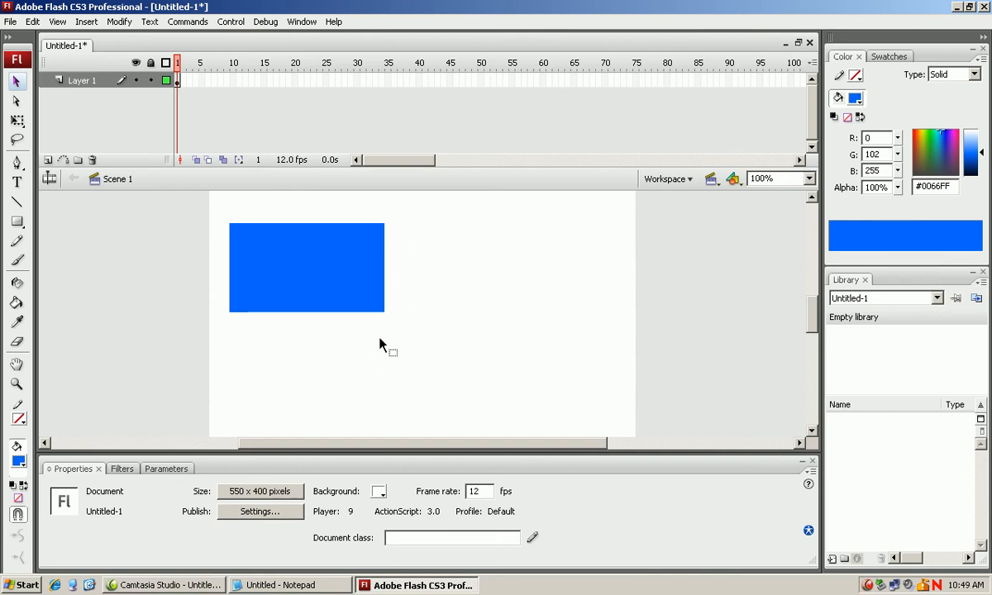
Change the rectangle's fill color to red #CC0000.
left_click(308, 263)
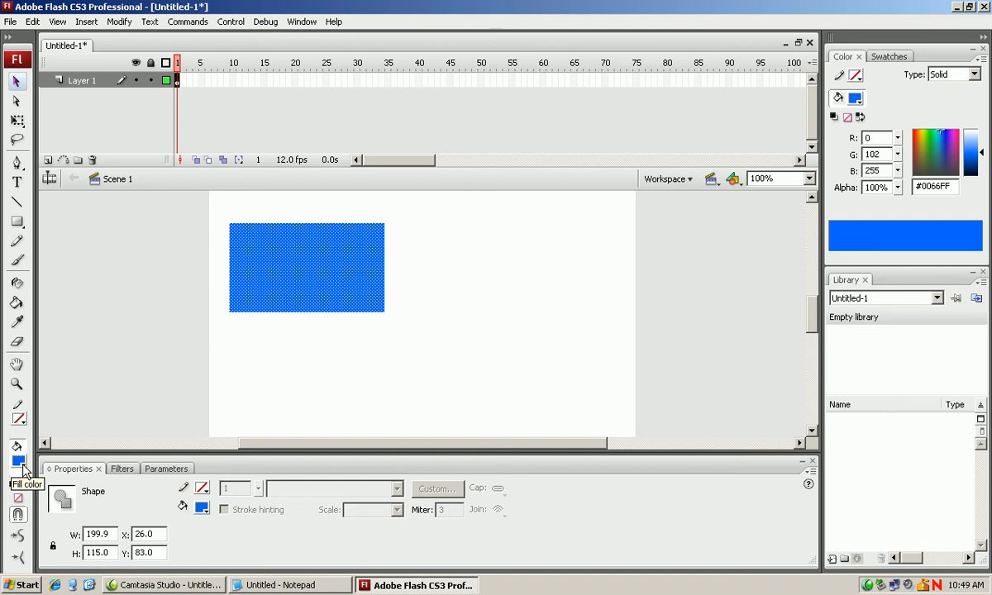
left_click(21, 462)
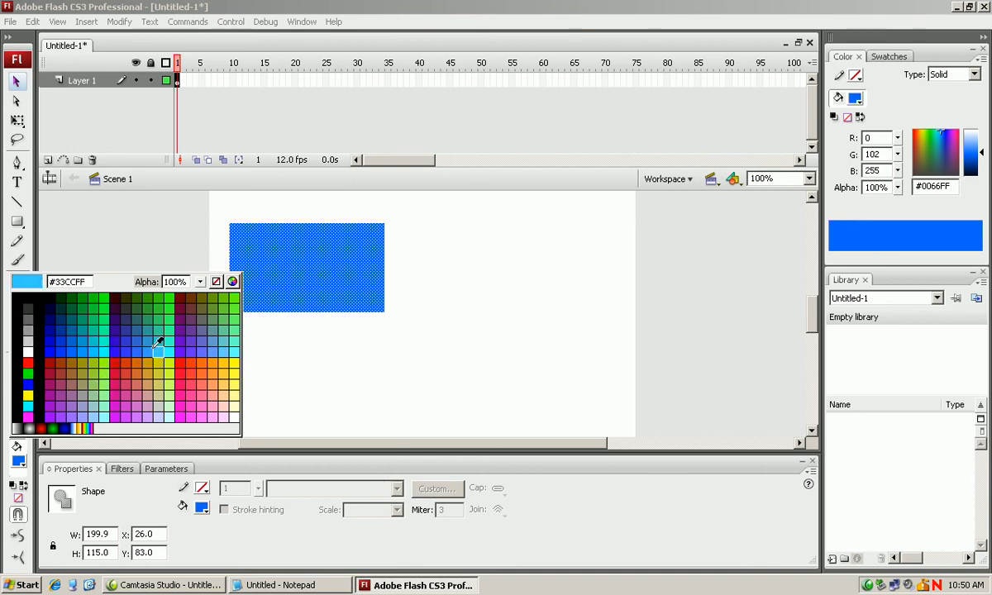
left_click(115, 361)
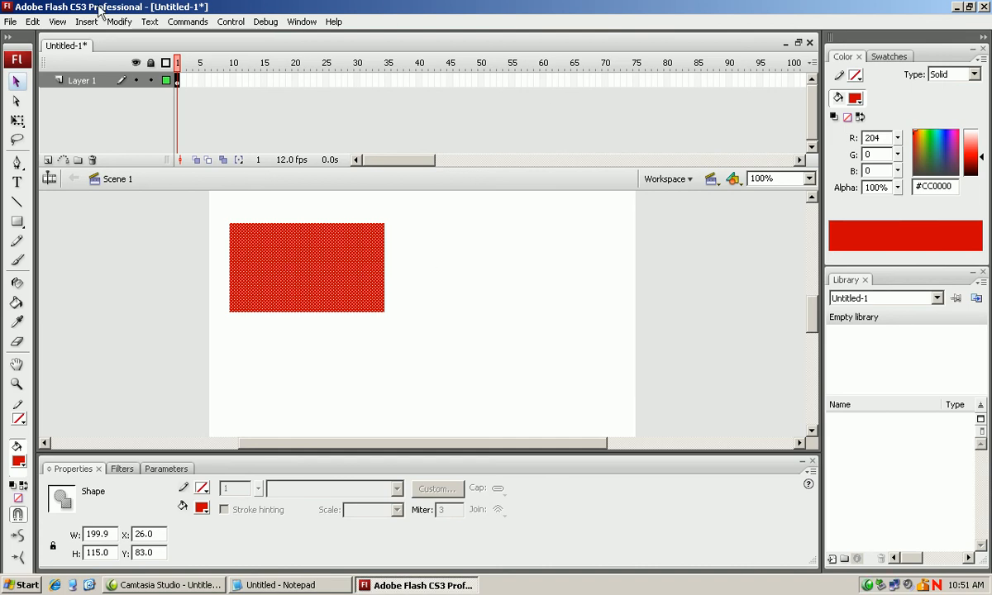
Add a static text box about 295 px wide at the rectangle's lower edge containing the text WELCOME.
left_click(17, 183)
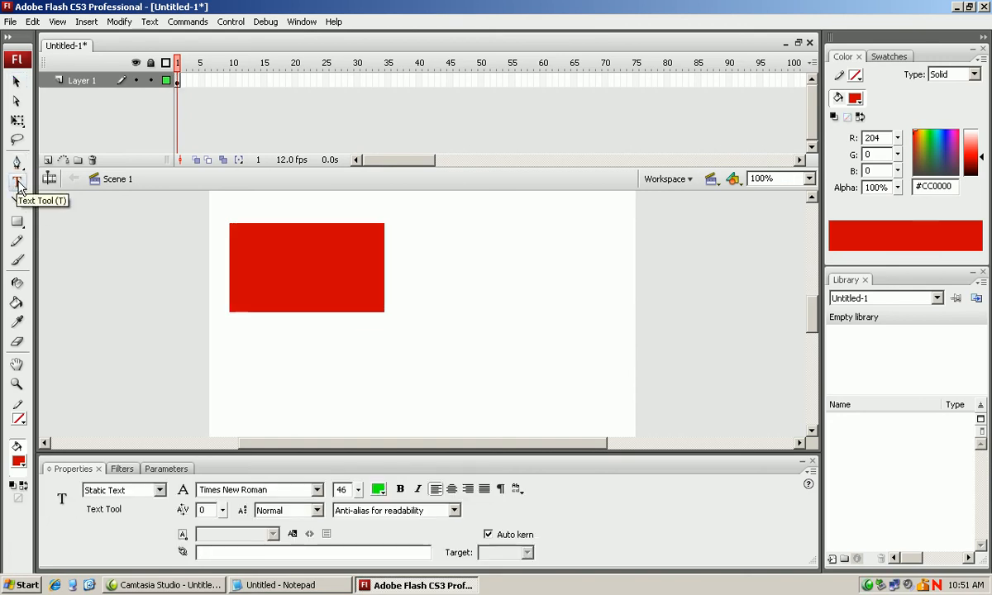
left_click_drag(318, 310, 547, 341)
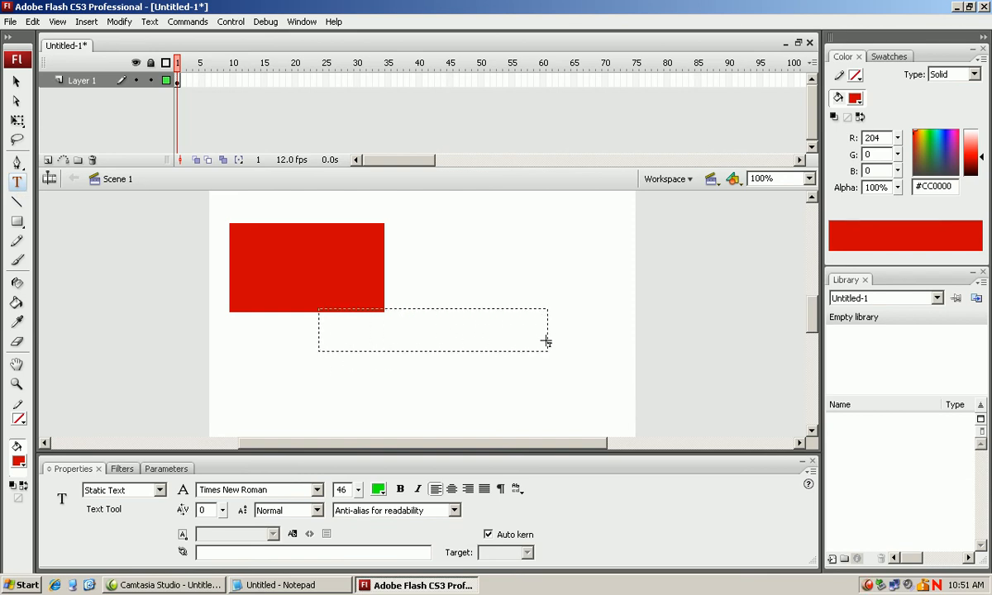
left_click_drag(547, 341, 547, 341)
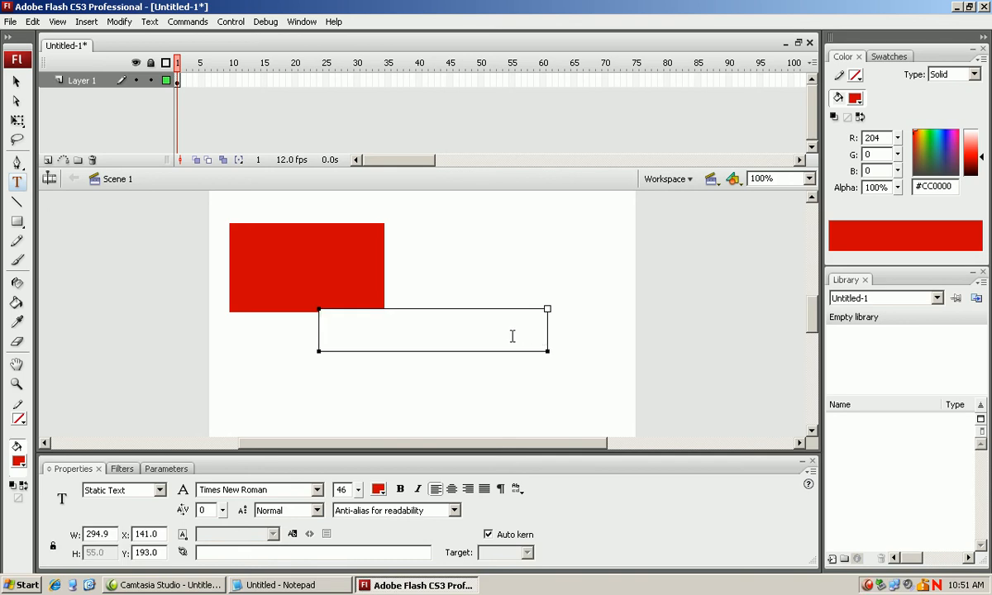
type("WELCOME")
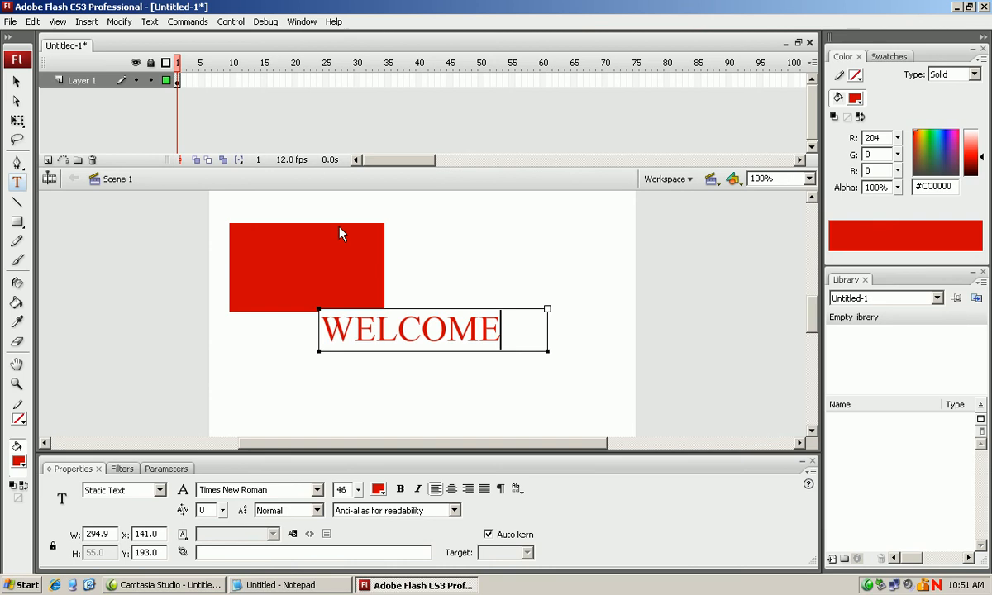
left_click_drag(516, 328, 334, 327)
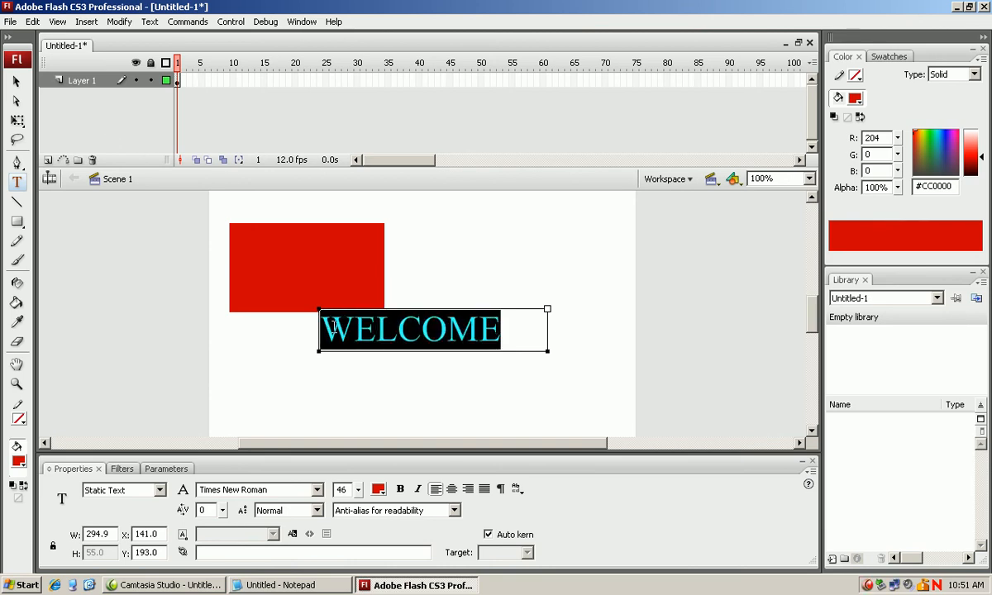
left_click(507, 326)
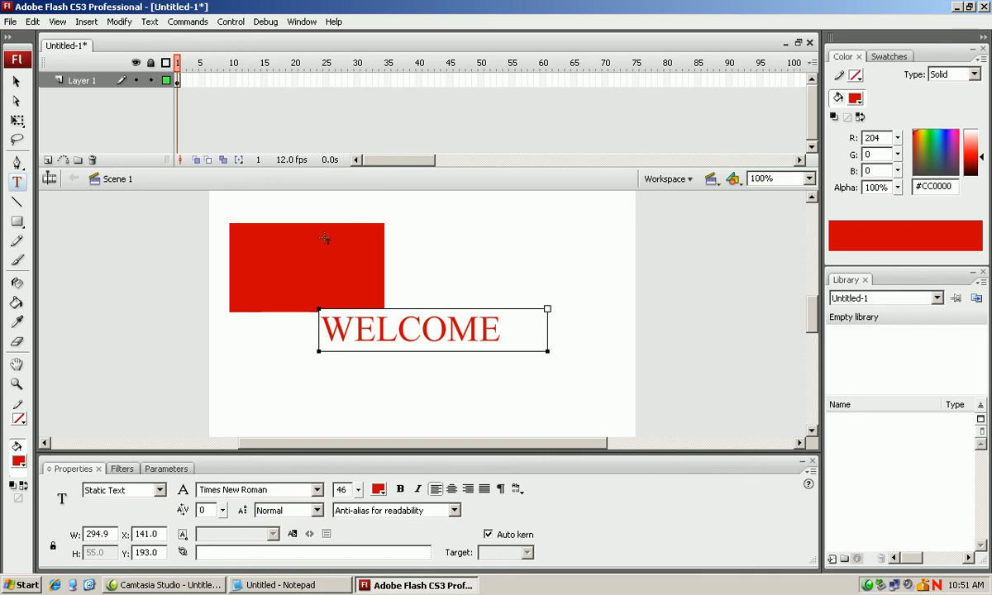
Move the WELCOME text down, clear of the rectangle, to a Y position of about 228.
left_click(16, 81)
left_click_drag(404, 339, 398, 357)
left_click_drag(399, 364, 399, 393)
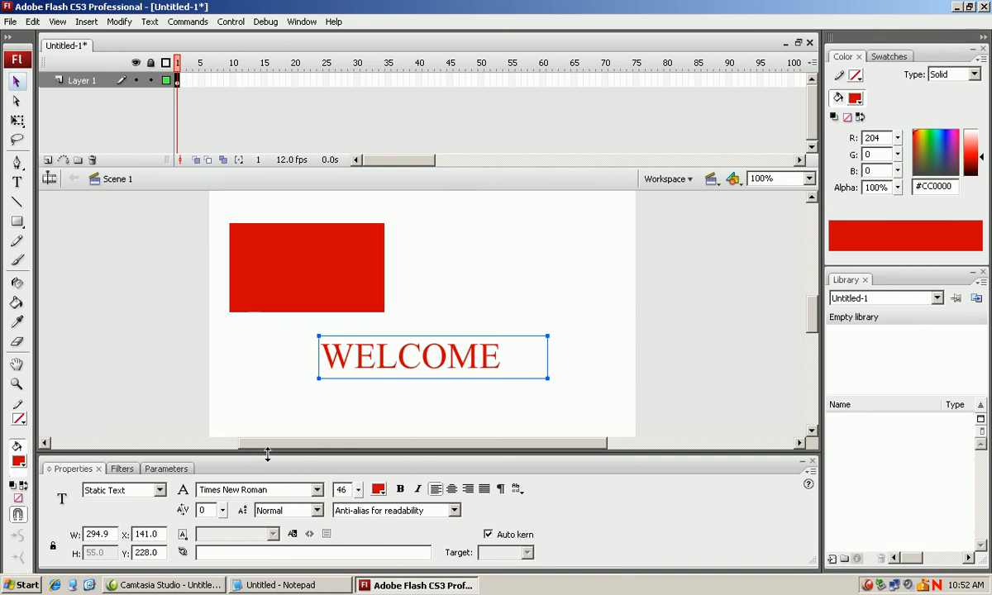
Set the WELCOME text's font size to 42 and its color to blue #0000FF, and deselect it.
mouse_move(362, 494)
left_mouse_down()
mouse_move(361, 486)
mouse_move(362, 496)
left_mouse_up()
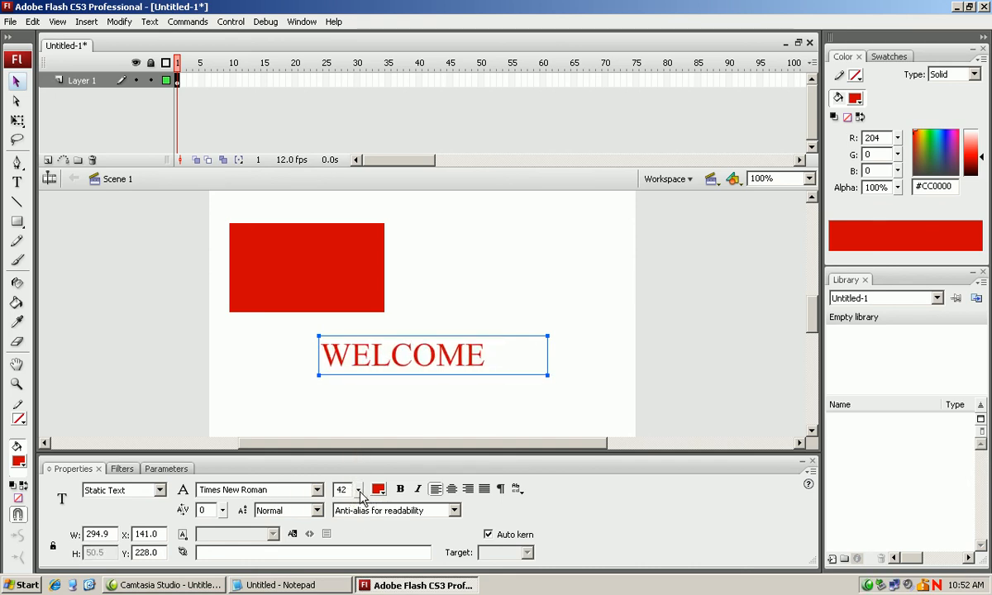
left_click(379, 489)
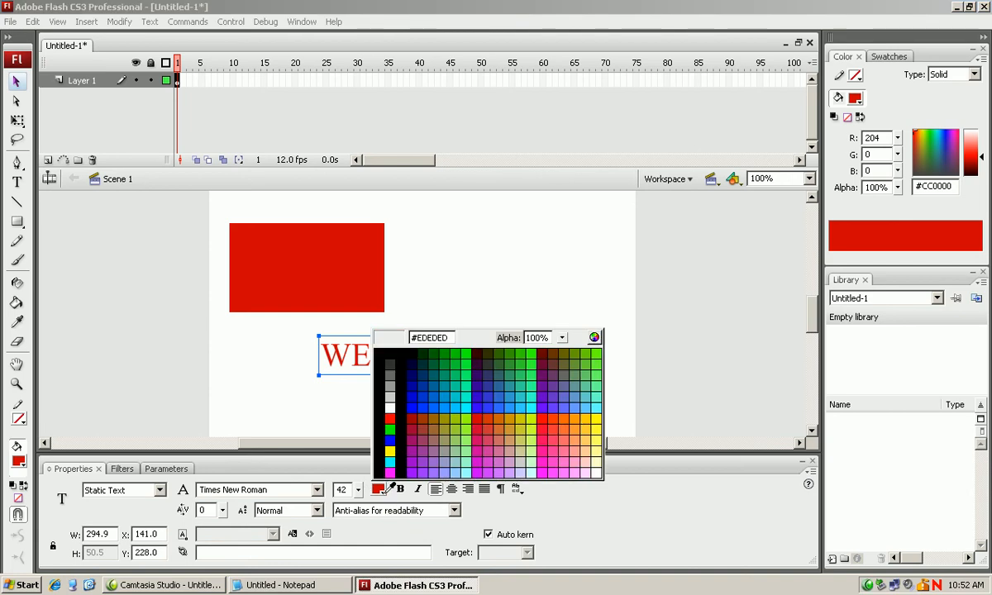
left_click(389, 440)
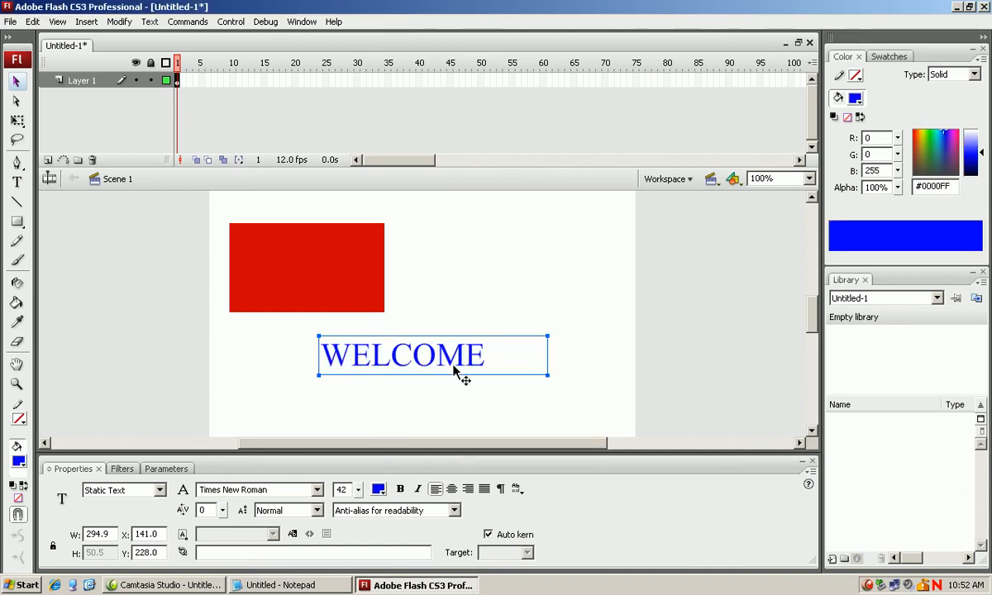
left_click(569, 332)
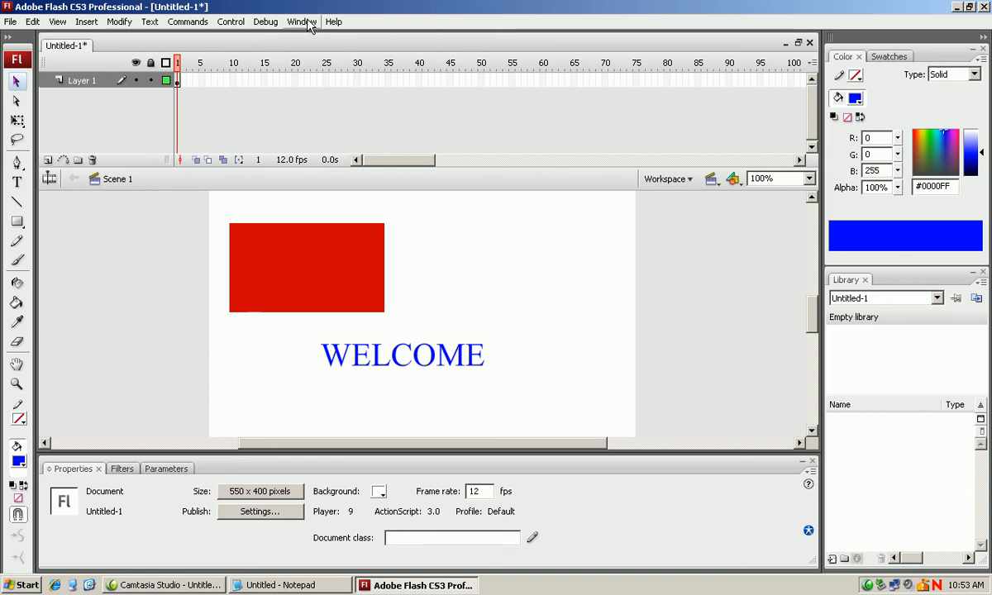
Show the document's History and look through the list of recorded actions.
left_click(302, 23)
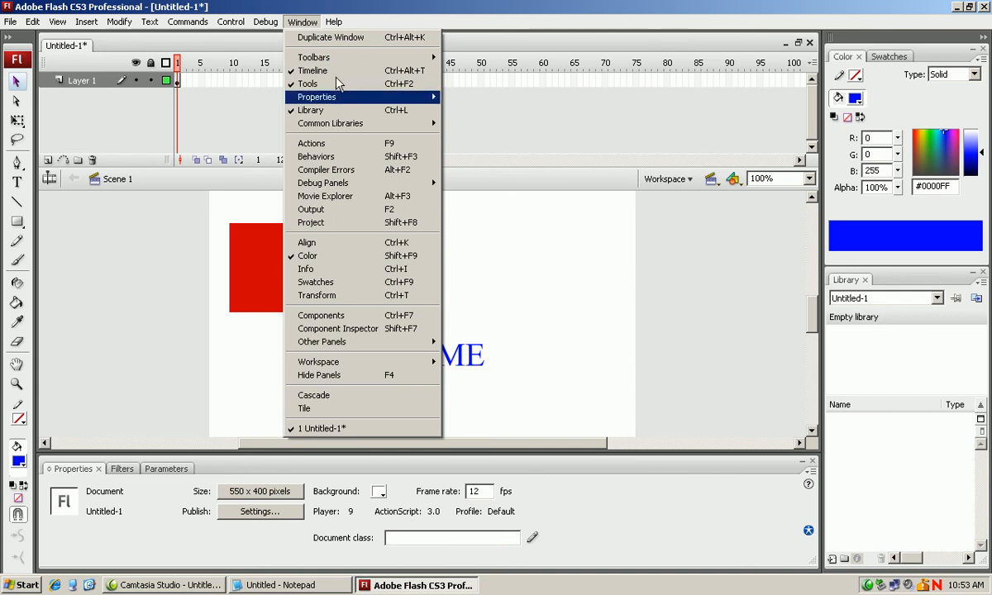
mouse_move(331, 341)
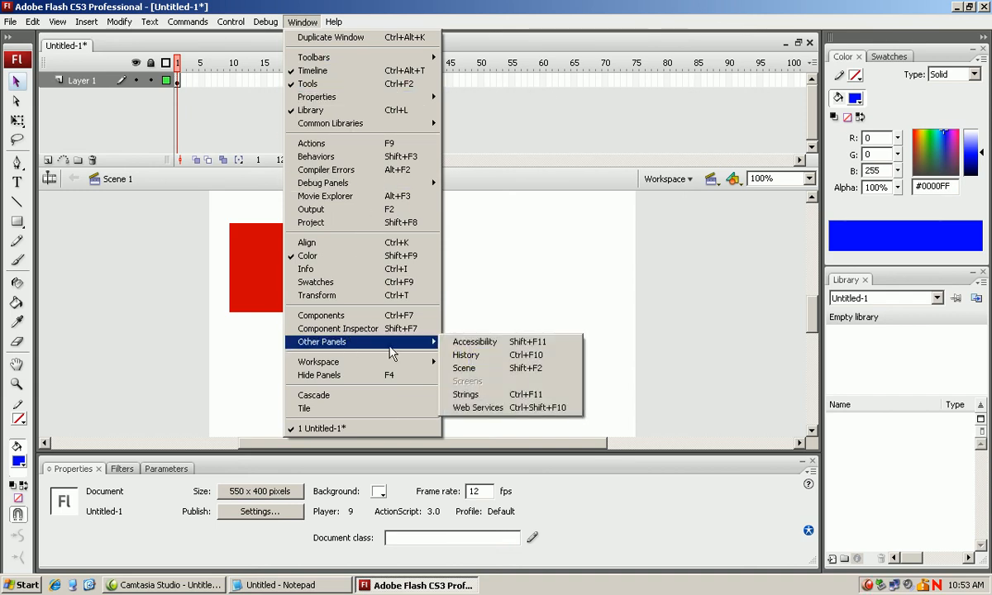
left_click(471, 362)
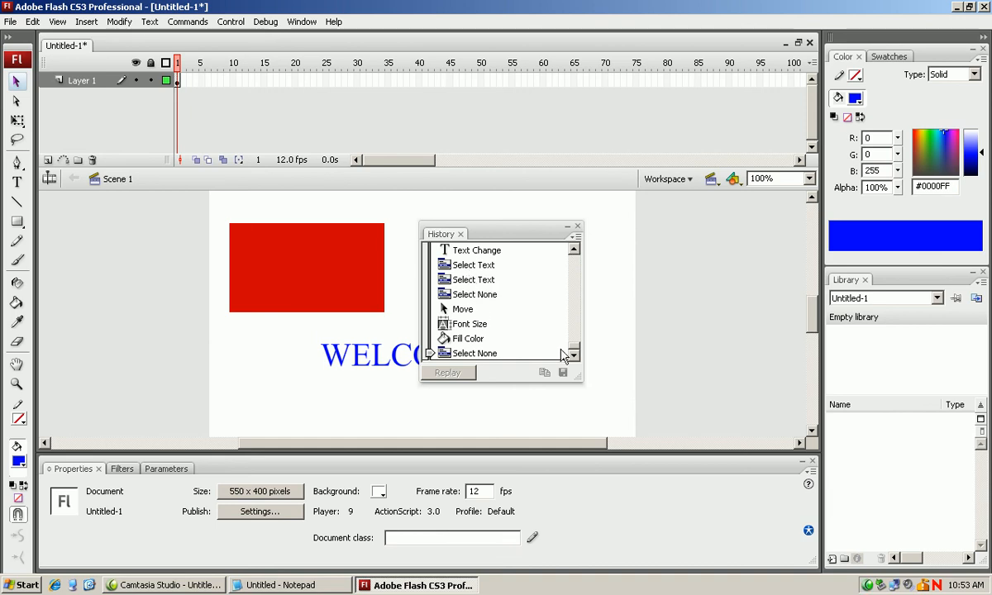
mouse_move(570, 347)
left_mouse_down()
mouse_move(572, 289)
mouse_move(567, 350)
left_mouse_up()
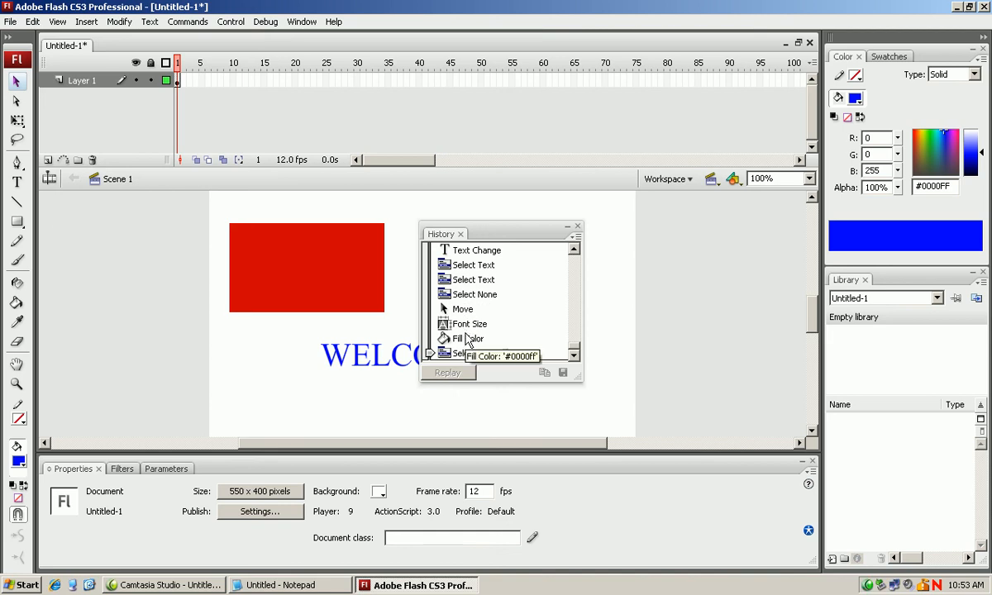
mouse_move(573, 346)
left_mouse_down()
mouse_move(572, 338)
mouse_move(572, 351)
left_mouse_up()
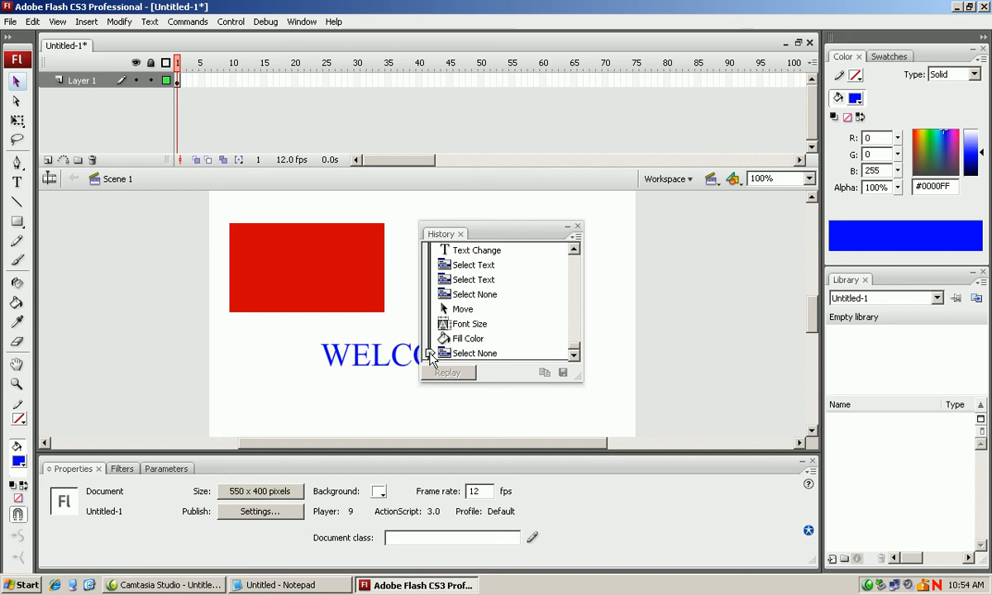
Step the History back to the Font Size action to undo the blue text color, and close the History panel.
mouse_move(430, 354)
left_mouse_down()
mouse_move(428, 325)
mouse_move(430, 354)
left_mouse_up()
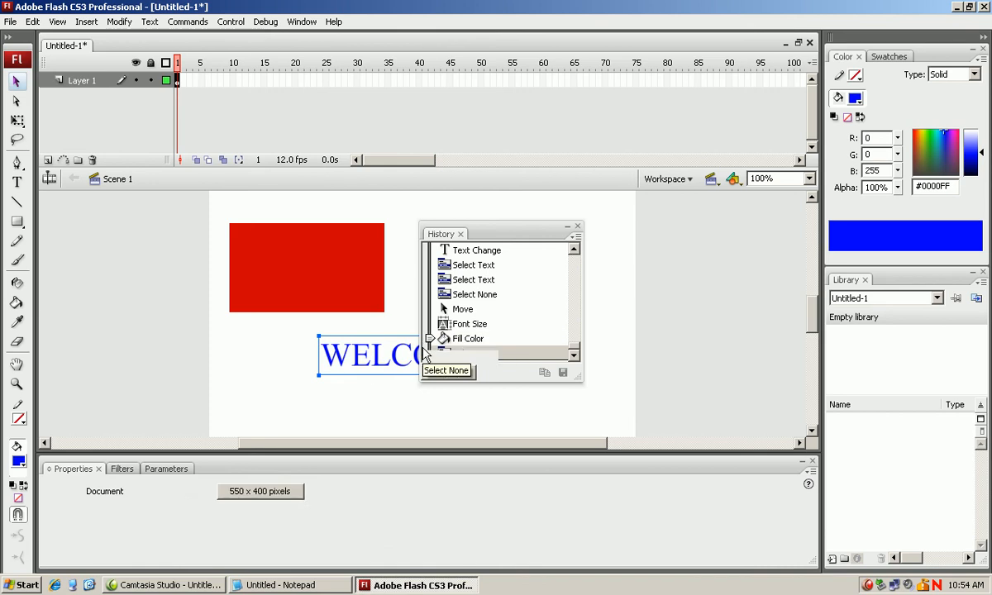
left_click_drag(489, 236, 563, 237)
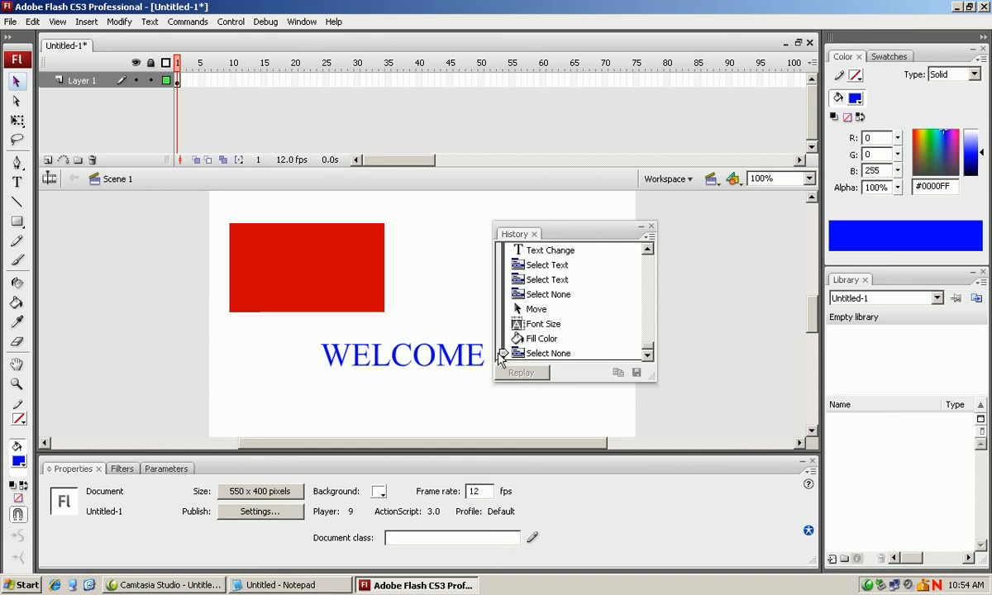
left_click_drag(502, 354, 503, 325)
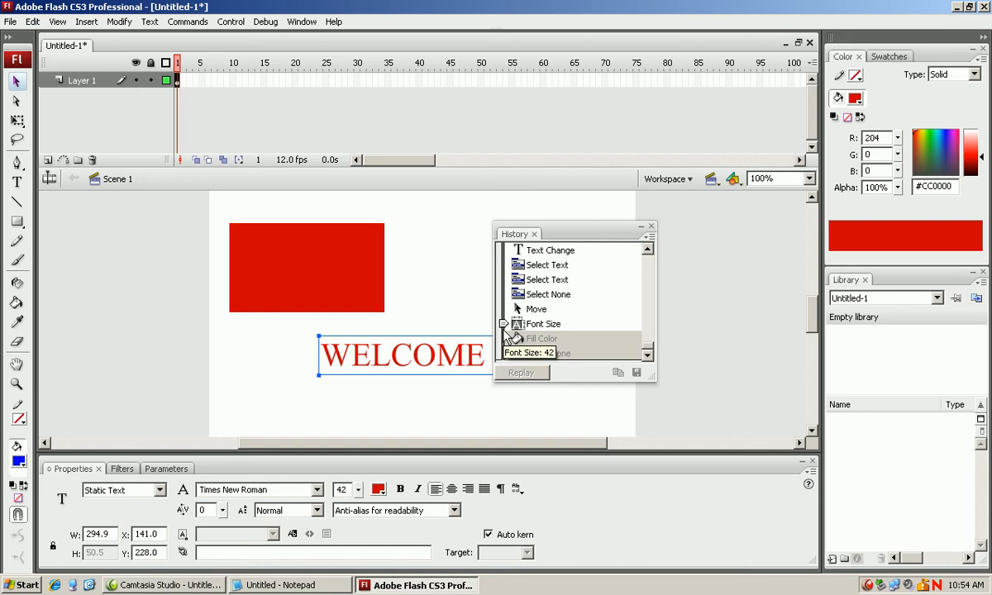
left_click_drag(503, 324, 504, 309)
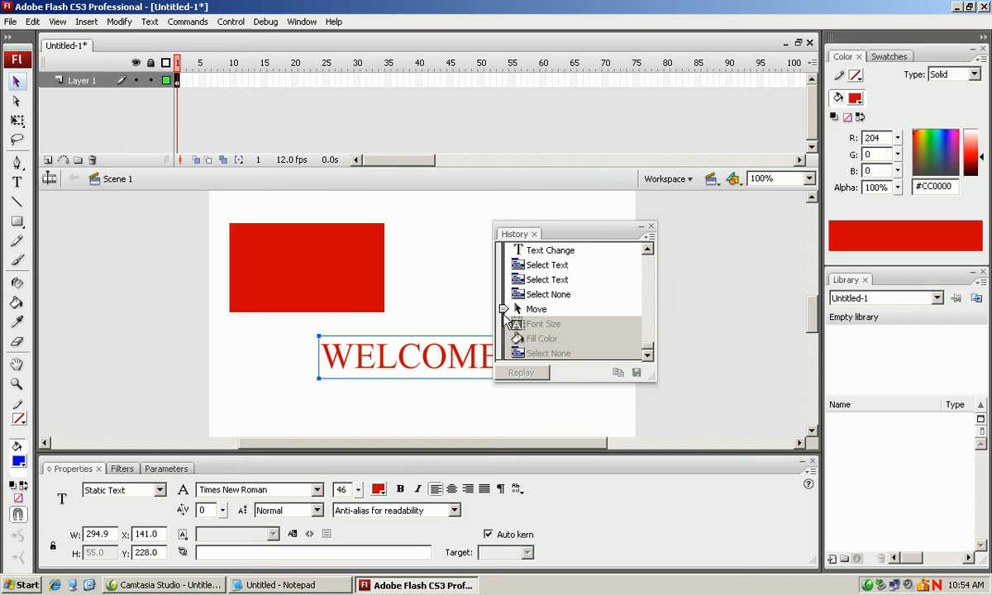
mouse_move(503, 309)
left_mouse_down()
mouse_move(503, 339)
mouse_move(504, 329)
left_mouse_up()
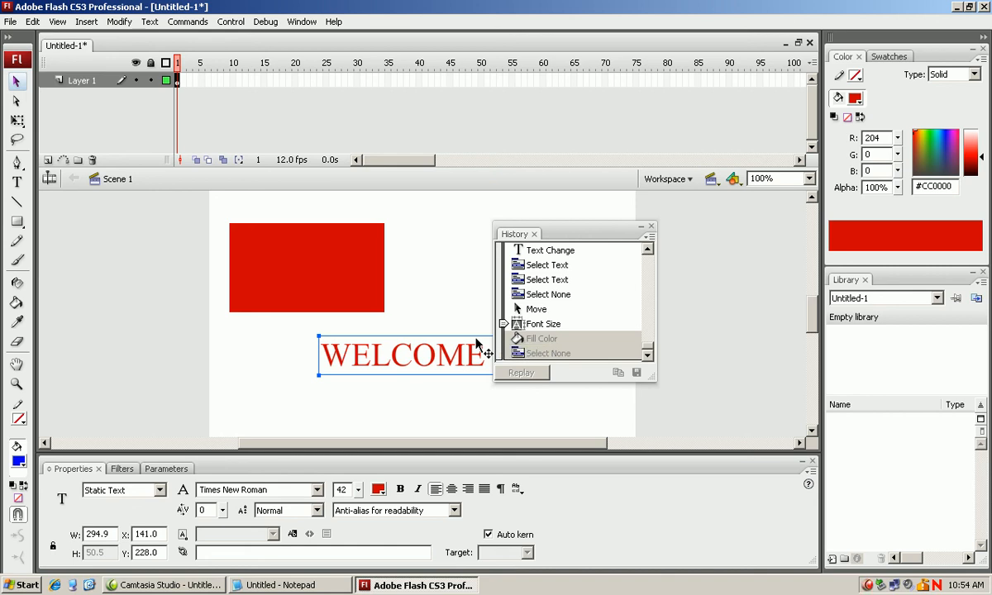
left_click(447, 300)
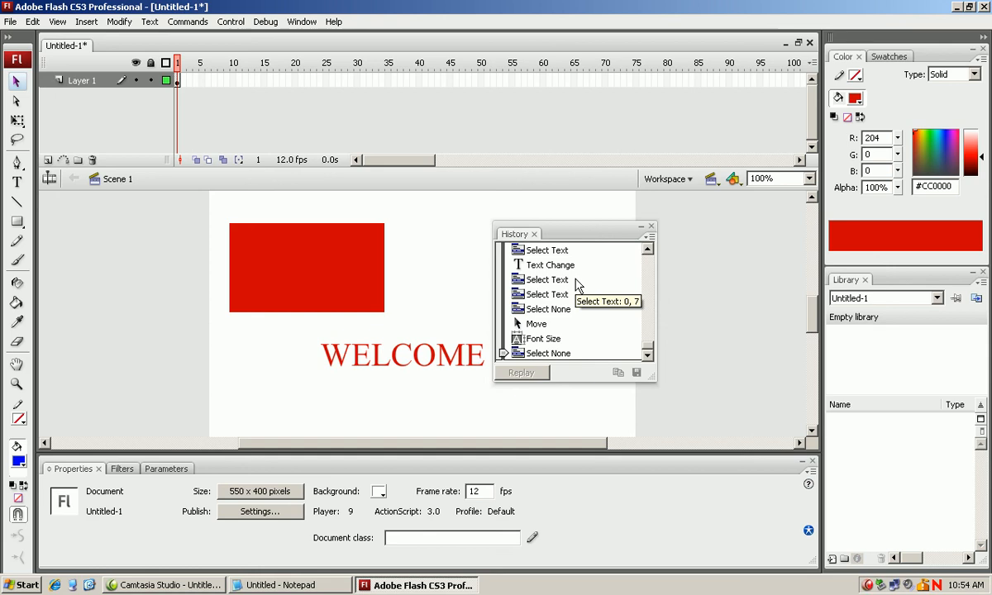
left_click(651, 226)
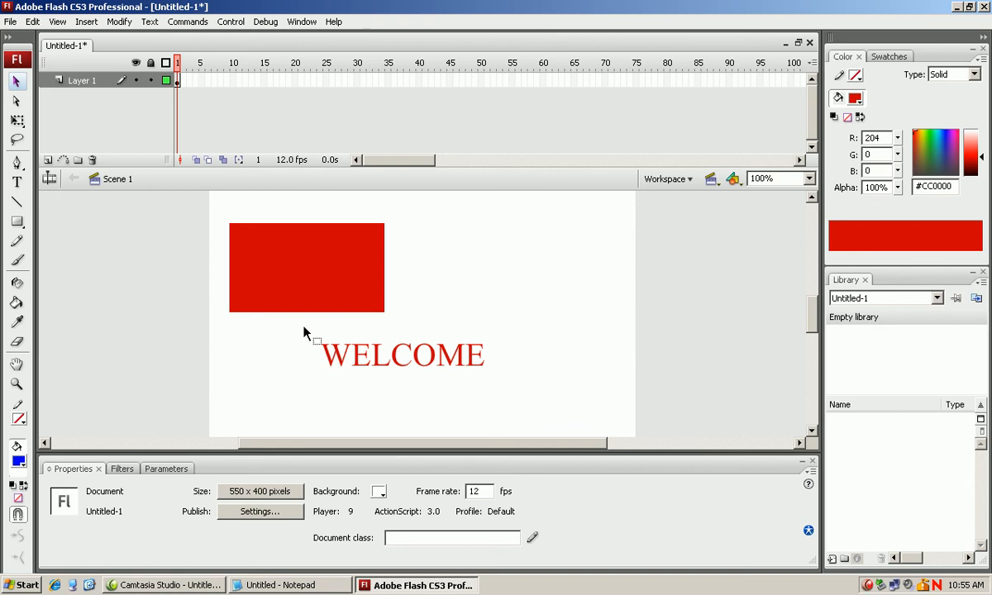
Undo the last deselection.
left_click(33, 21)
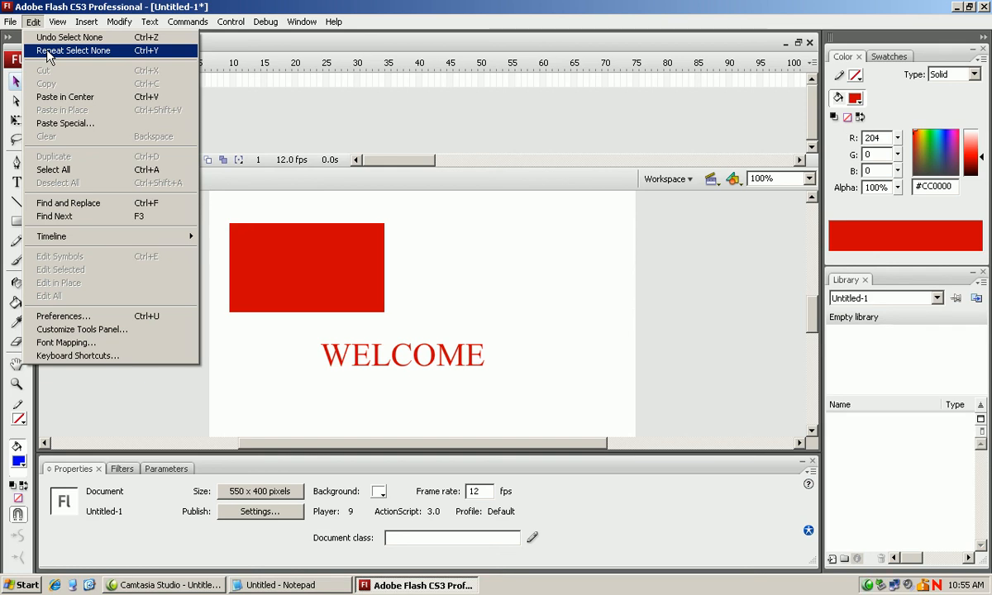
left_click(148, 38)
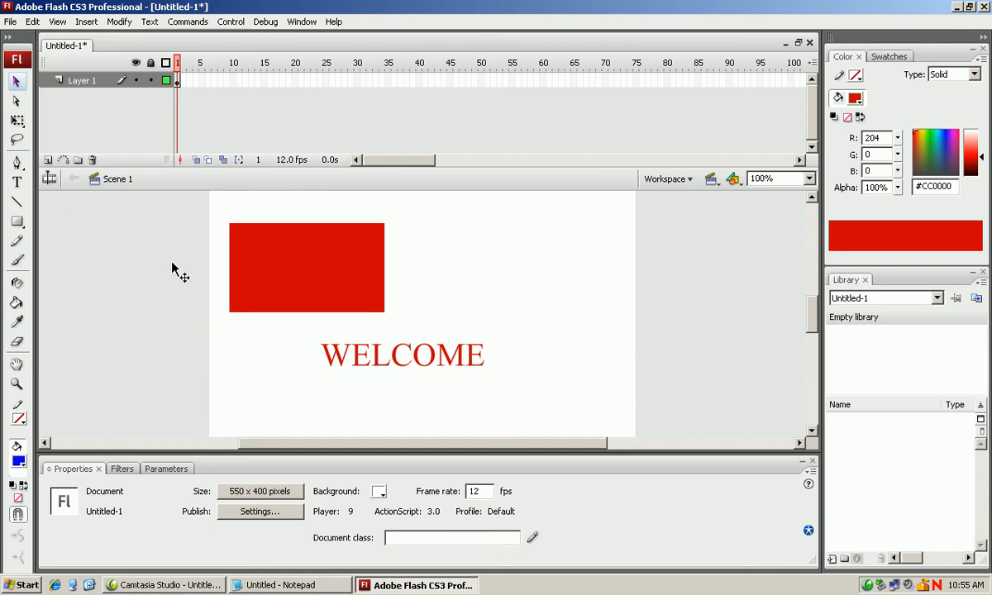
Recolor the WELCOME text to blue #0000FF and undo that color change.
left_click(303, 275)
left_click(416, 347)
left_click(474, 286)
left_click(424, 347)
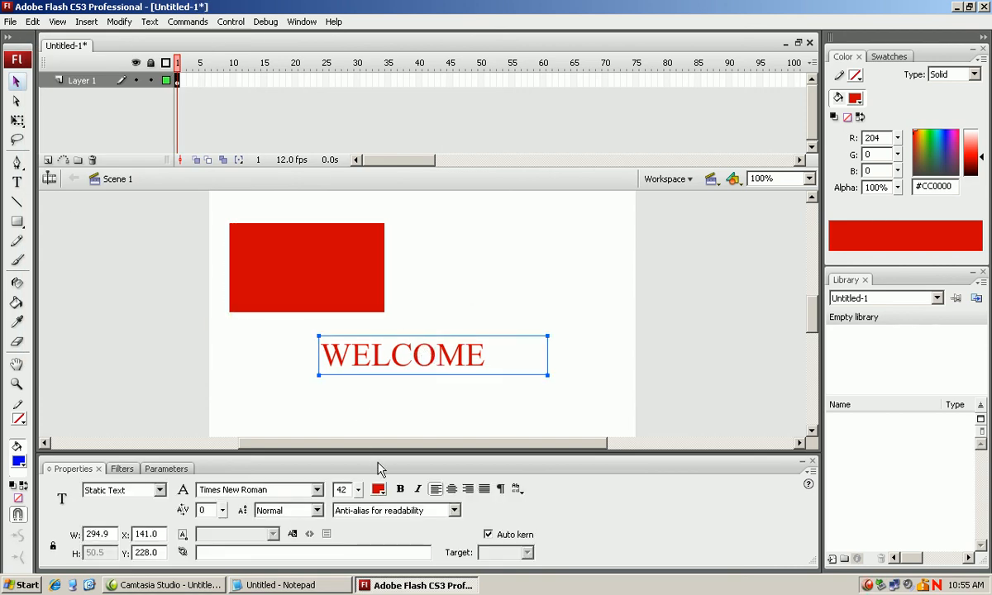
left_click(377, 489)
left_click(359, 438)
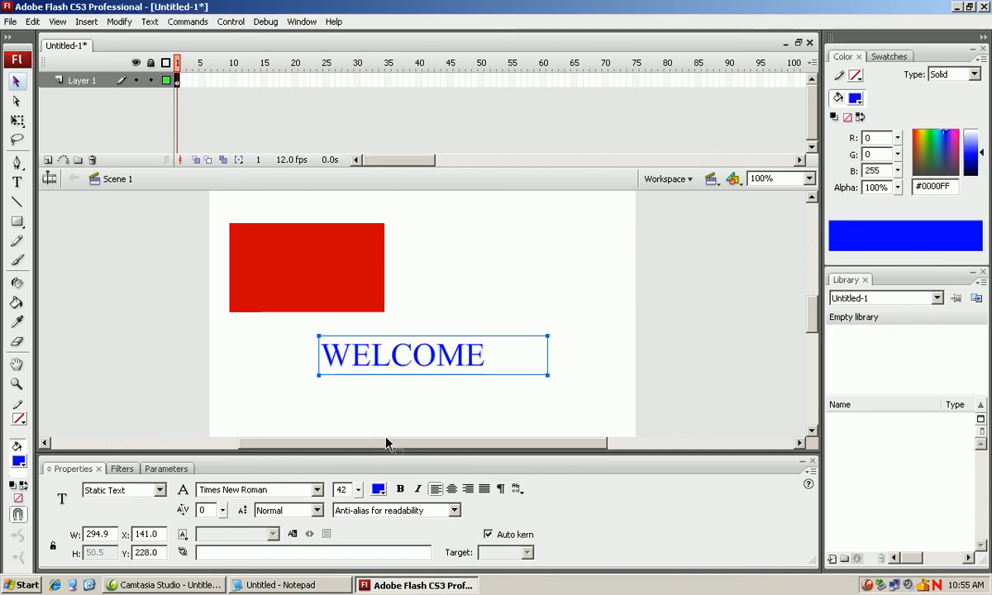
key("ctrl+z")
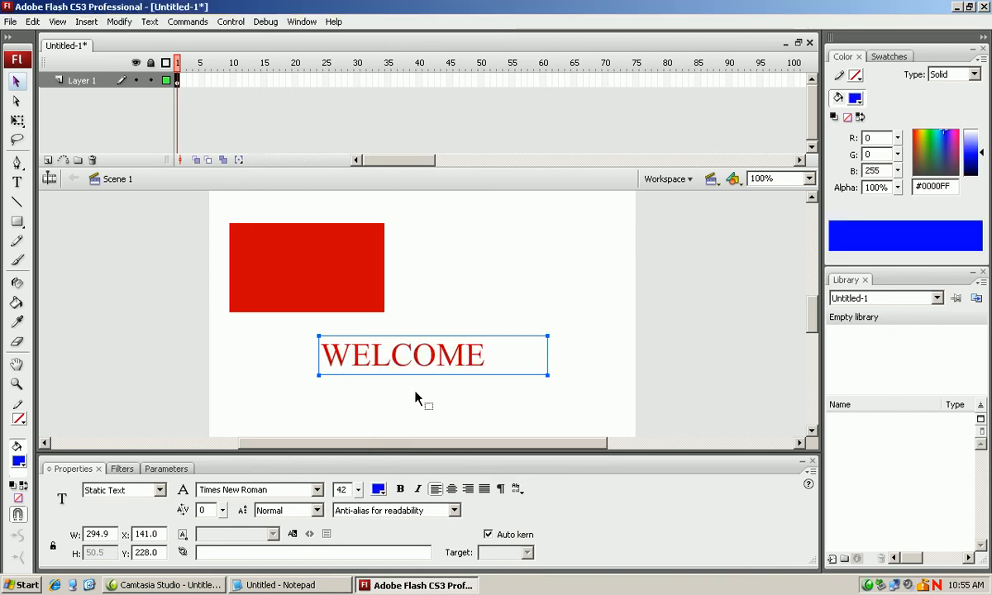